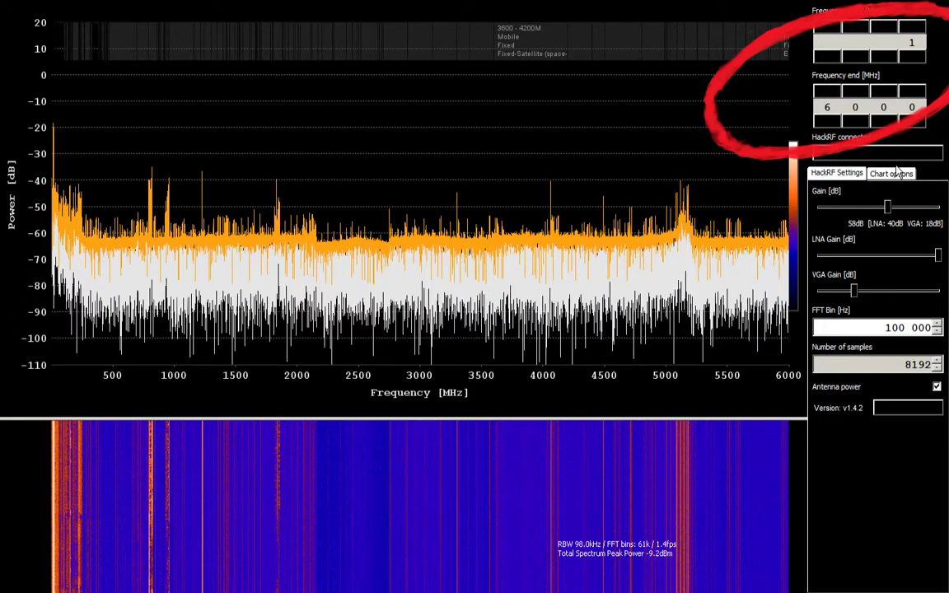
# - Open the chart display options to reach the Frequency Allocation Bands region list
pyautogui.click(896, 173)
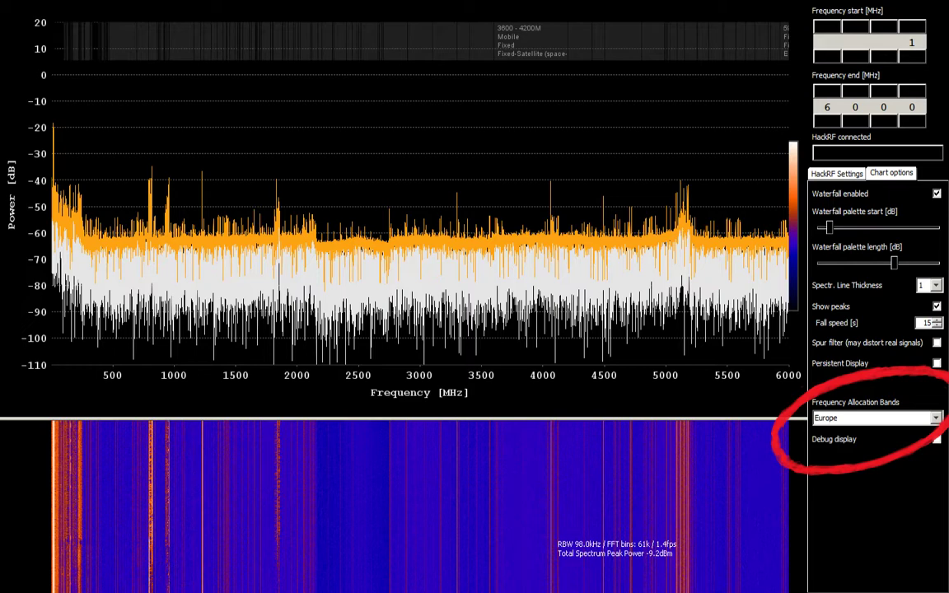
# - Choose Europe as the frequency-allocation region for the chart's band labels
pyautogui.click(937, 419)
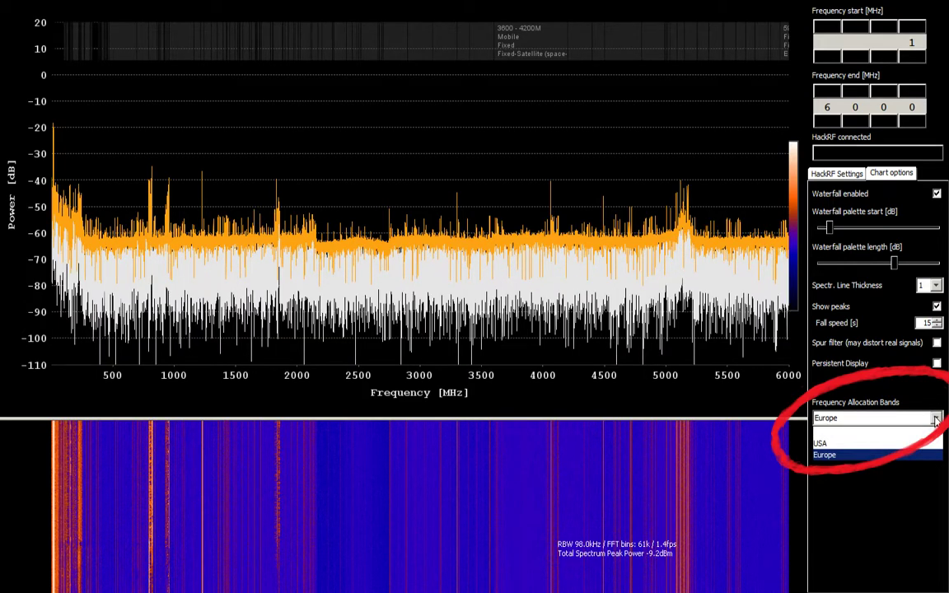
pyautogui.click(936, 420)
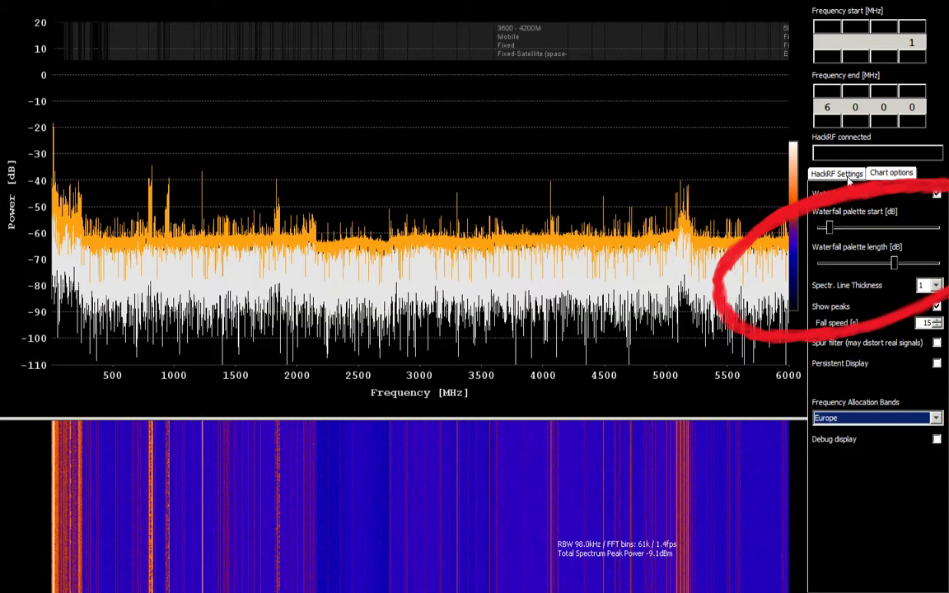
# - Show the HackRF Settings panel with 58 dB gain, 100 kHz FFT bins and 8192 samples
pyautogui.click(849, 174)
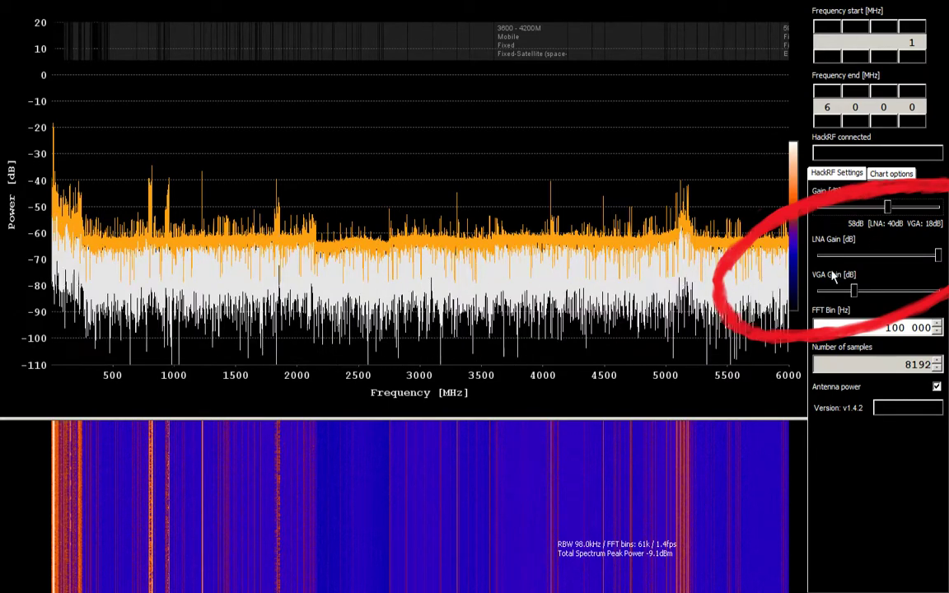